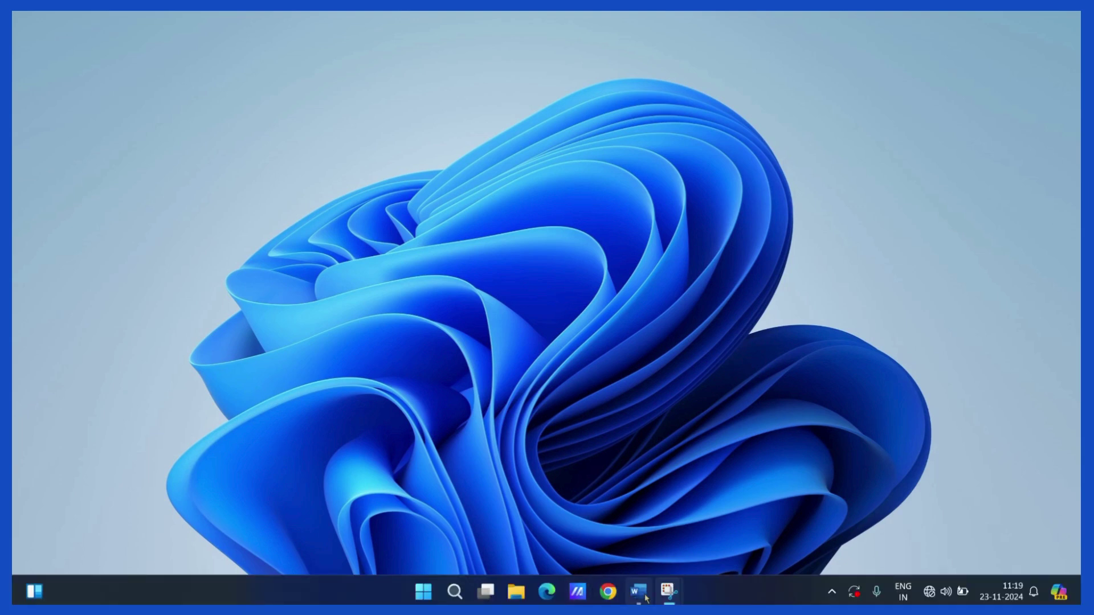
Step: Restore the Word window and select the word 'Value' in the first table cell
left_click(638, 590)
left_click(640, 514)
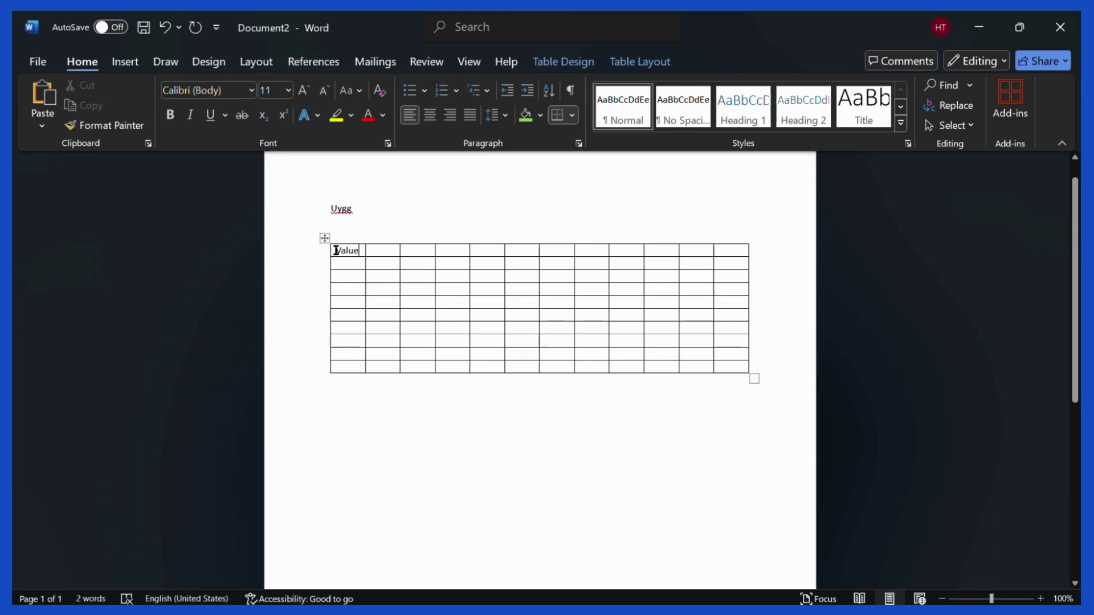
left_click_drag(334, 251, 362, 251)
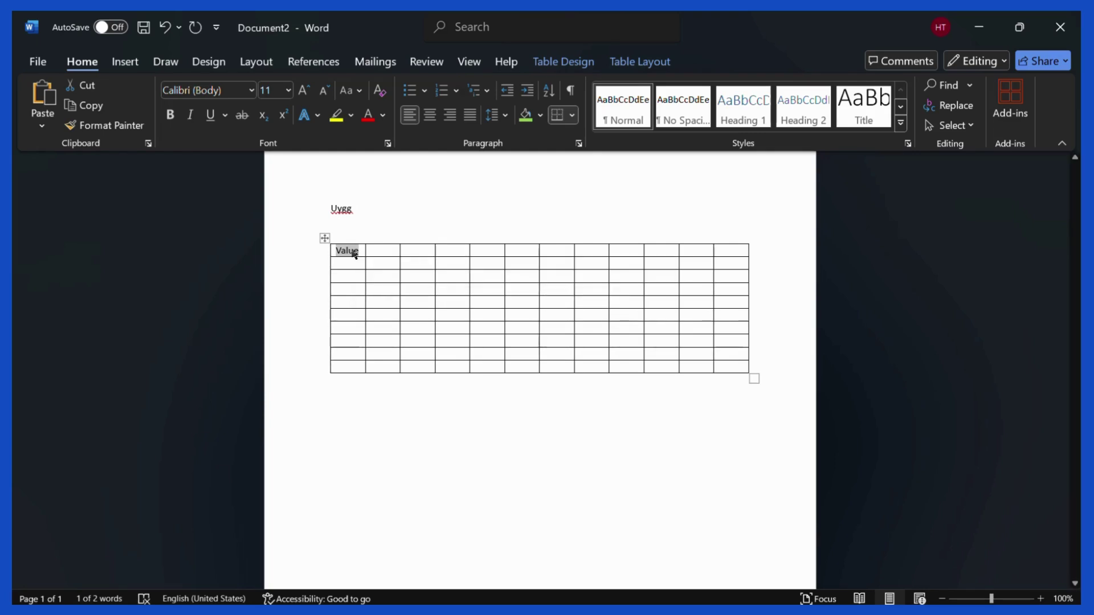
Step: Copy the selected 'Value' via the right-click menu, then deselect it
right_click(347, 250)
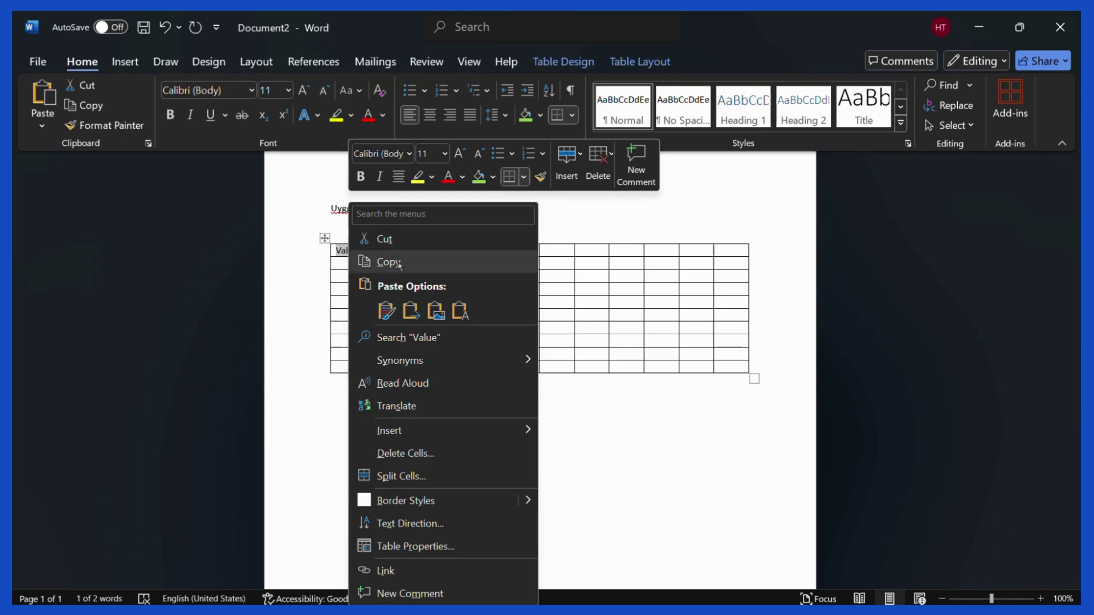
left_click(398, 264)
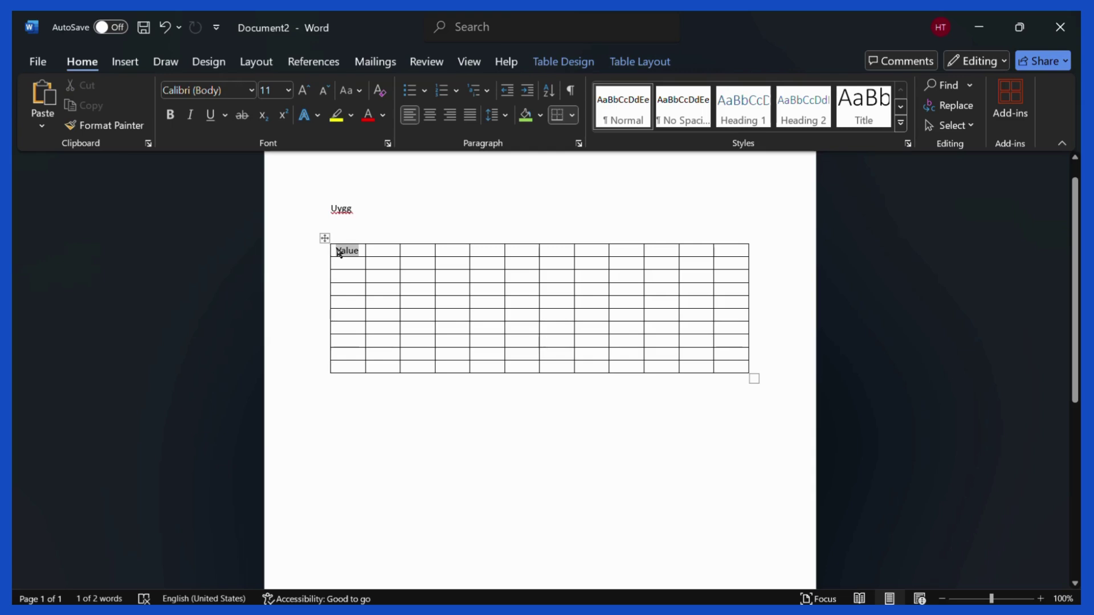
left_click(339, 252)
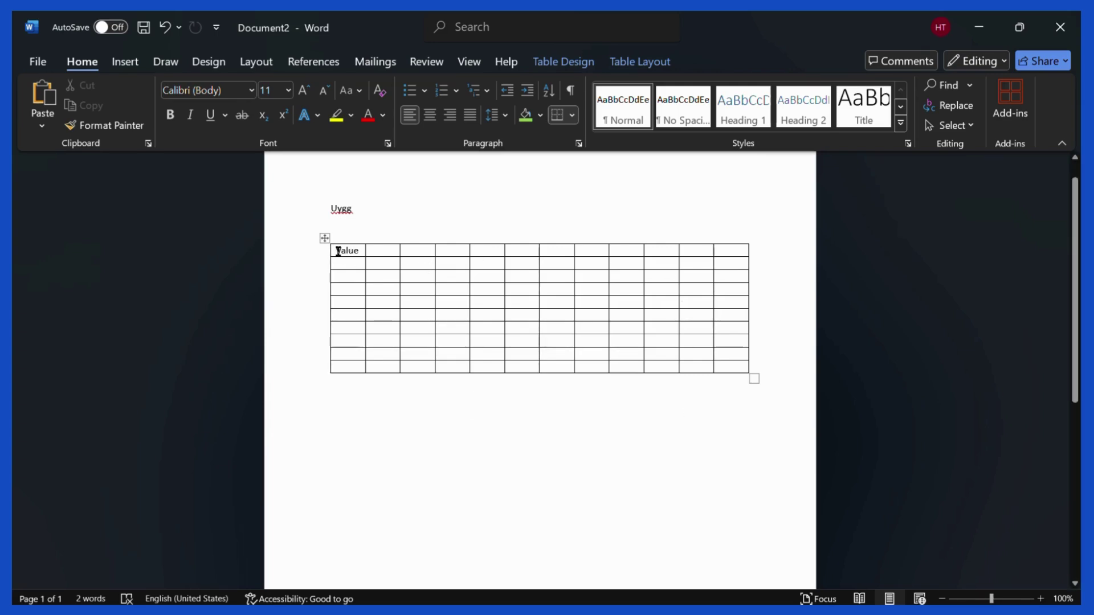
Step: Paste 'Value' into every table cell, then paste the filled table as a nested table
left_click_drag(337, 250, 726, 367)
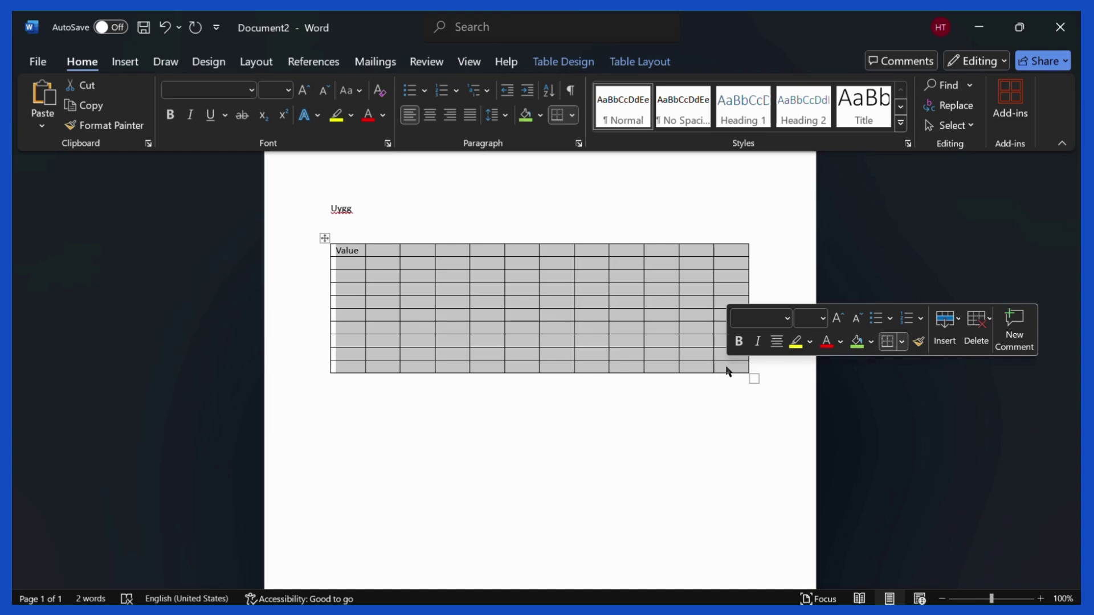
key("ctrl+v")
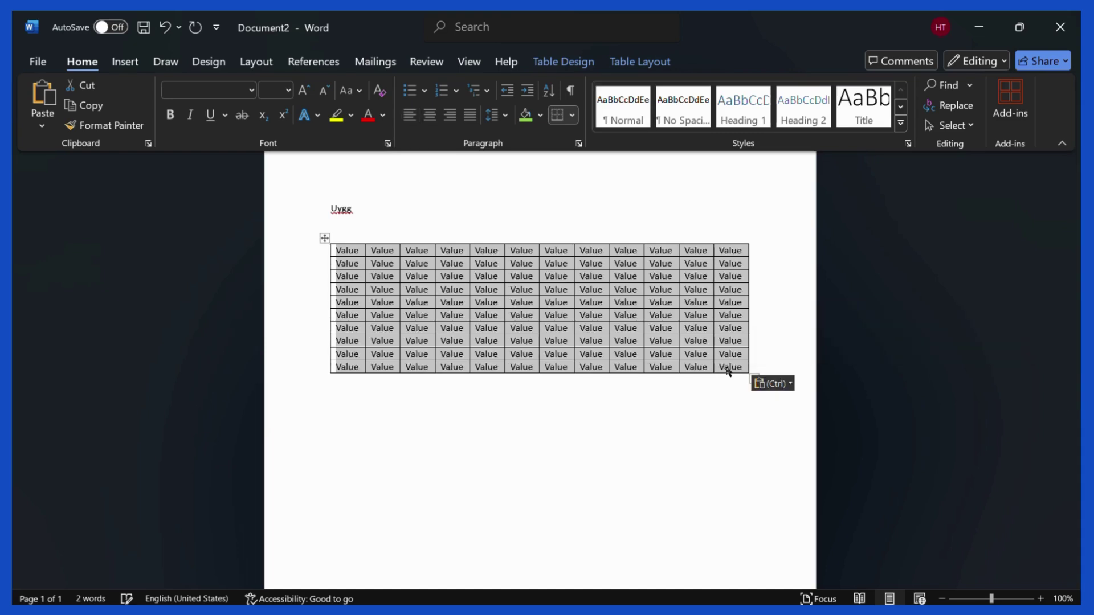
right_click(729, 370)
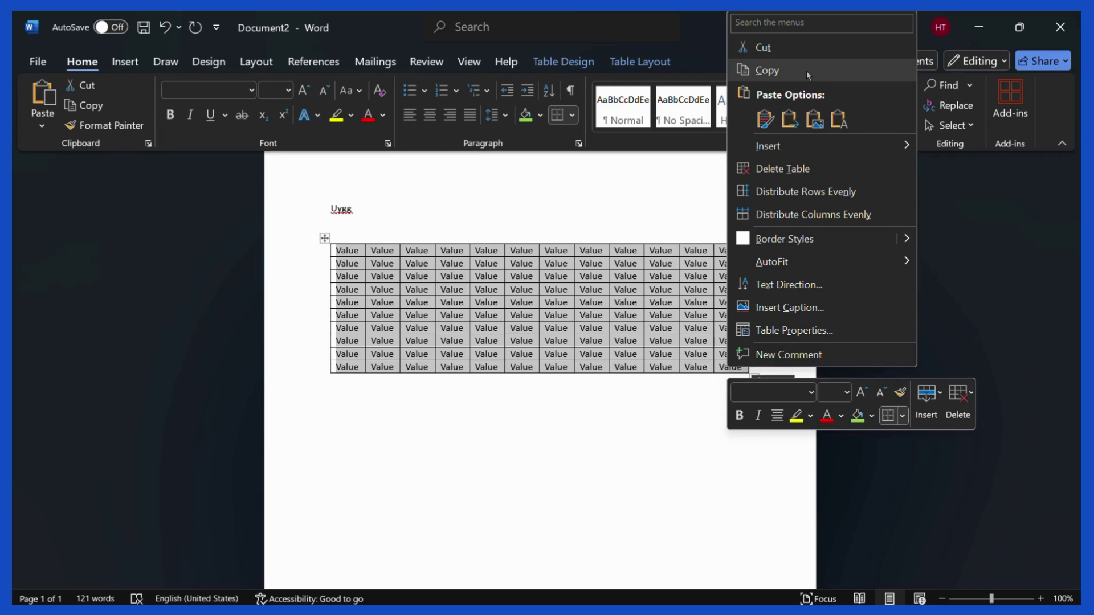
left_click(789, 72)
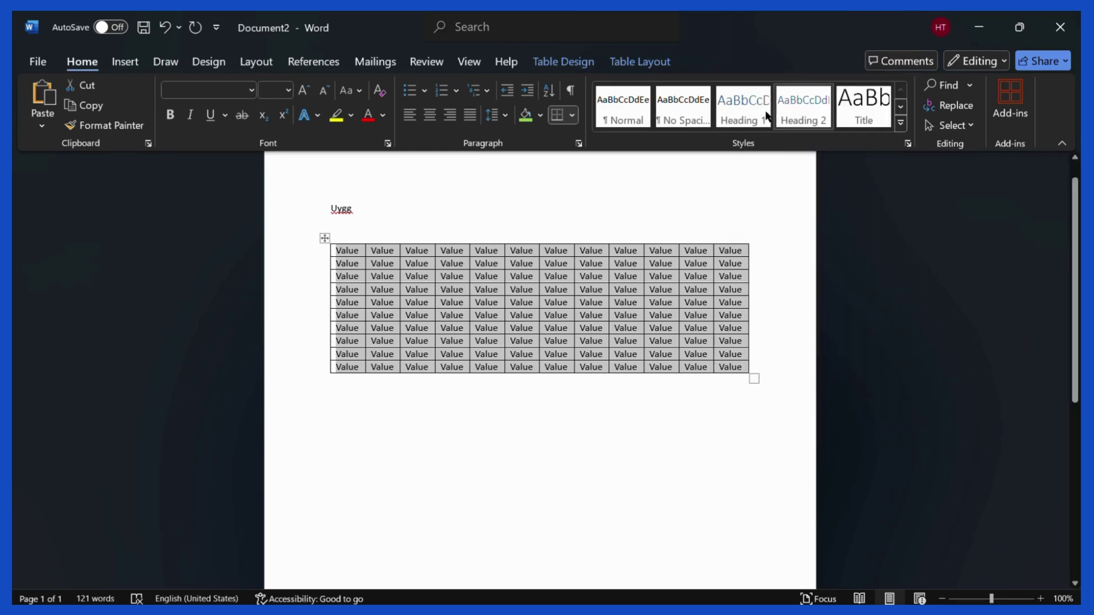
right_click(682, 281)
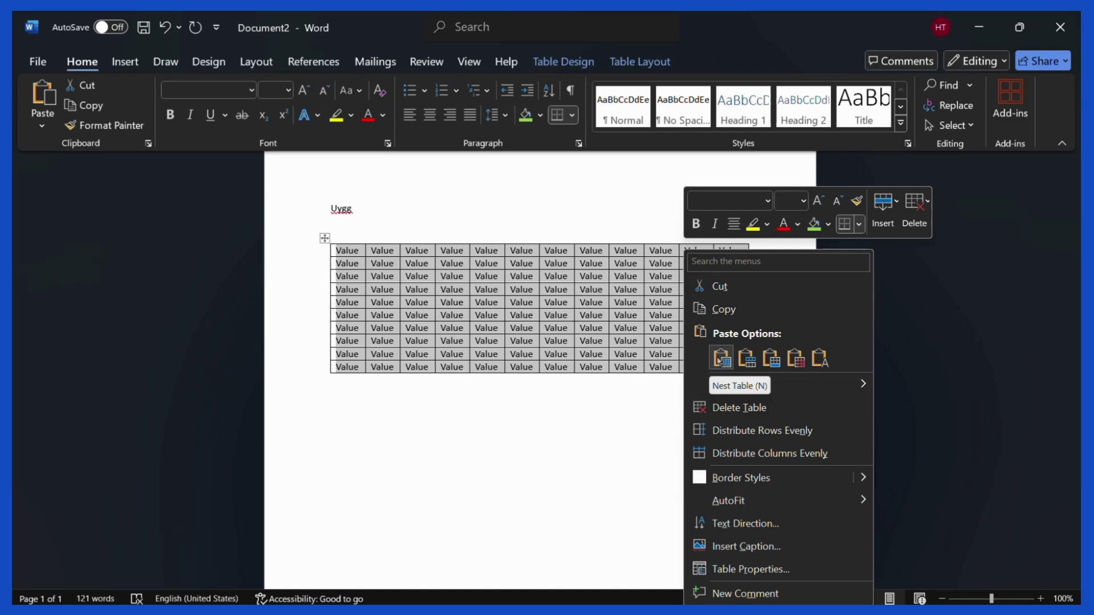
left_click(721, 358)
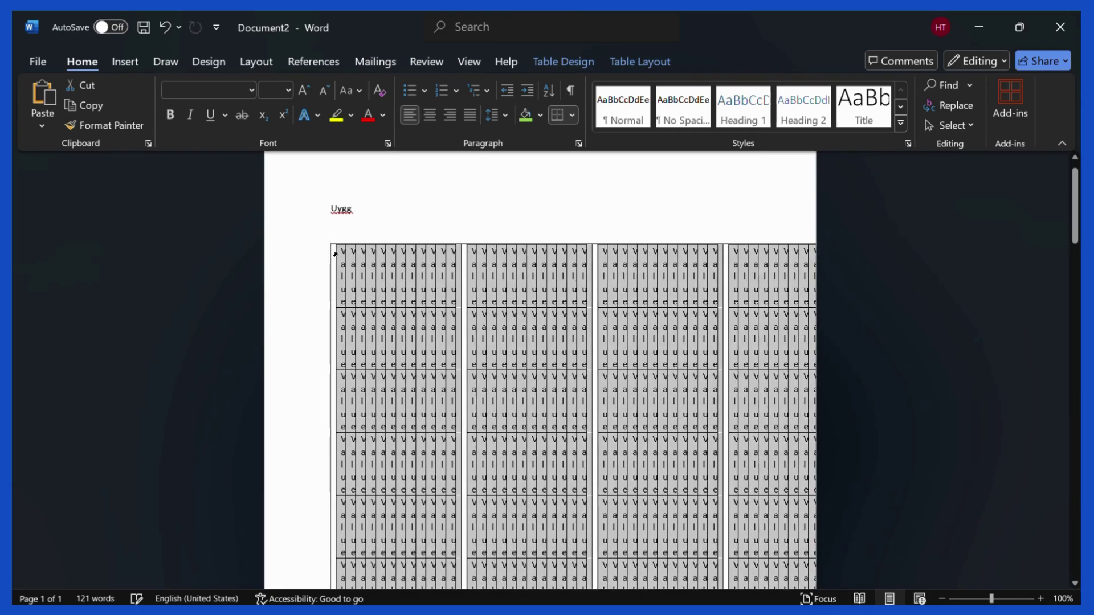
Step: Undo the nested table and the cell fill, then reselect 'Value' in the first cell
key("ctrl+z")
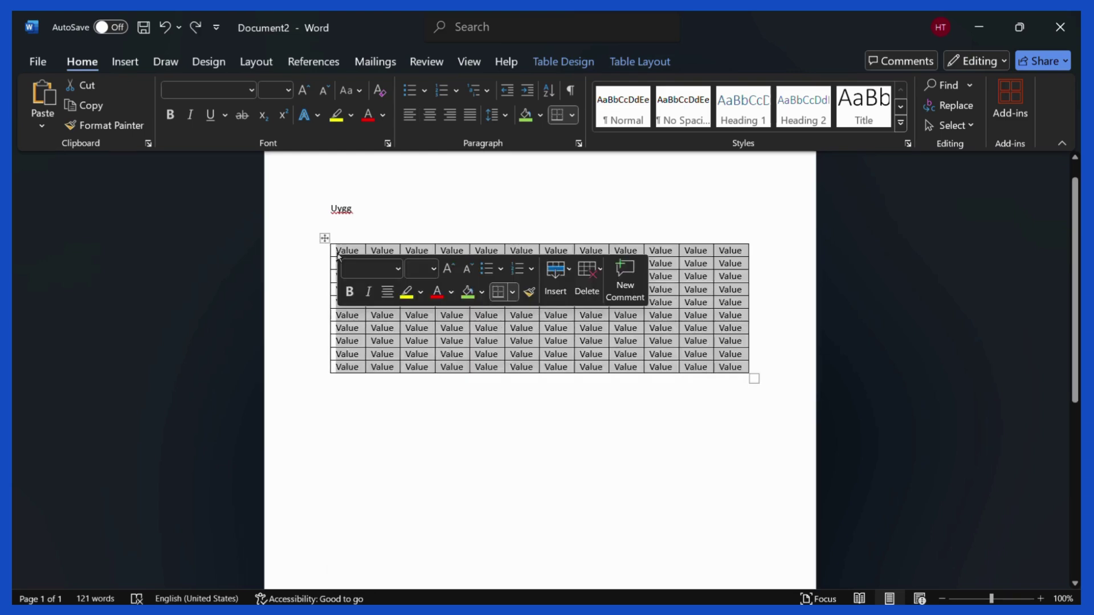
left_click(493, 418)
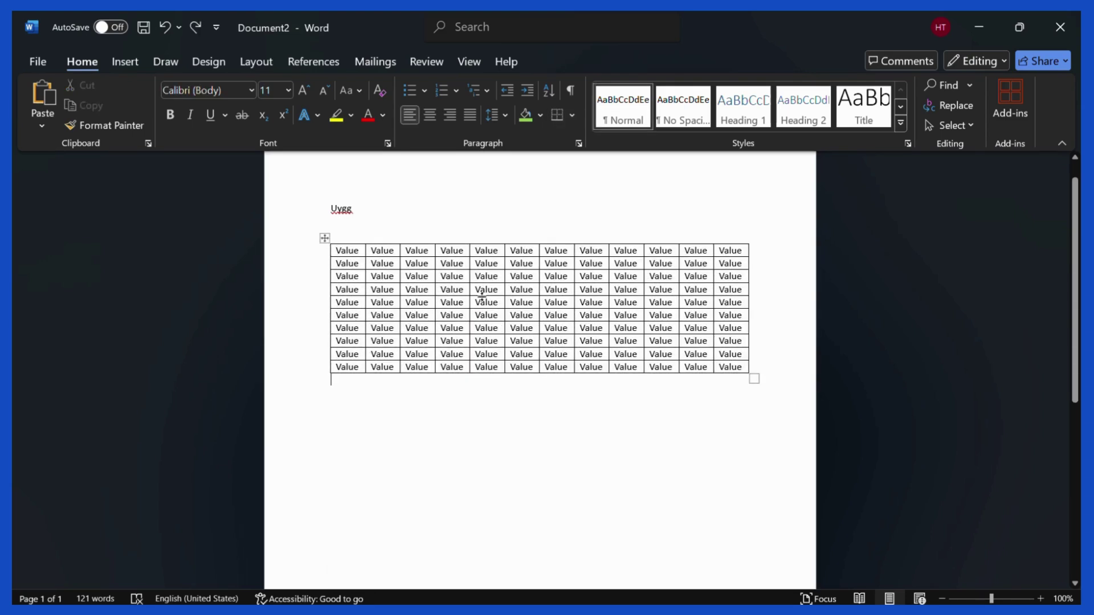
key("ctrl+z")
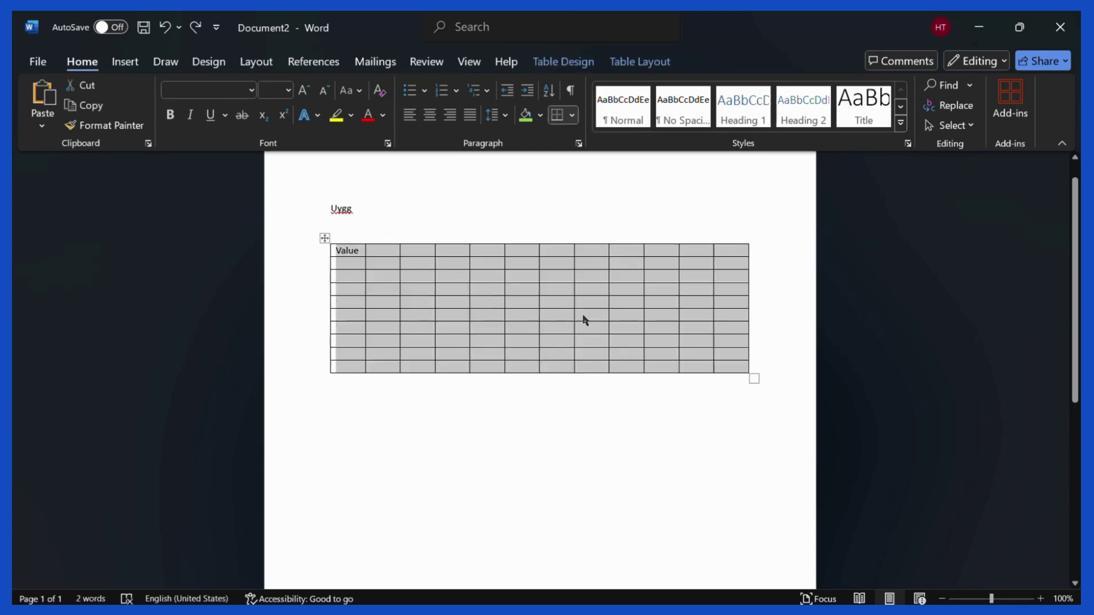
left_click(493, 219)
left_click(494, 218)
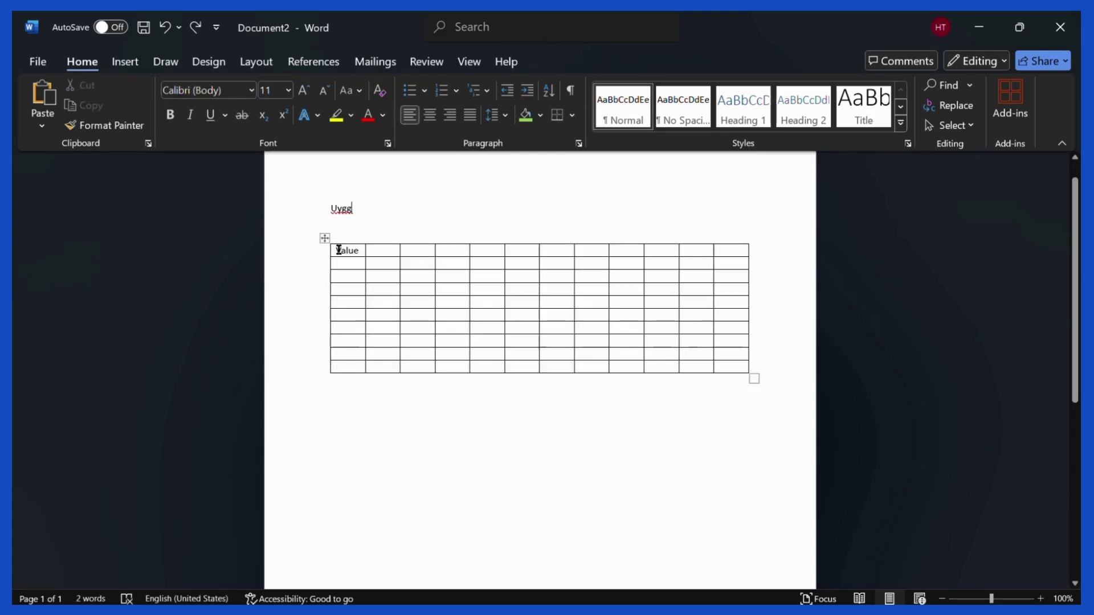
double_click(346, 251)
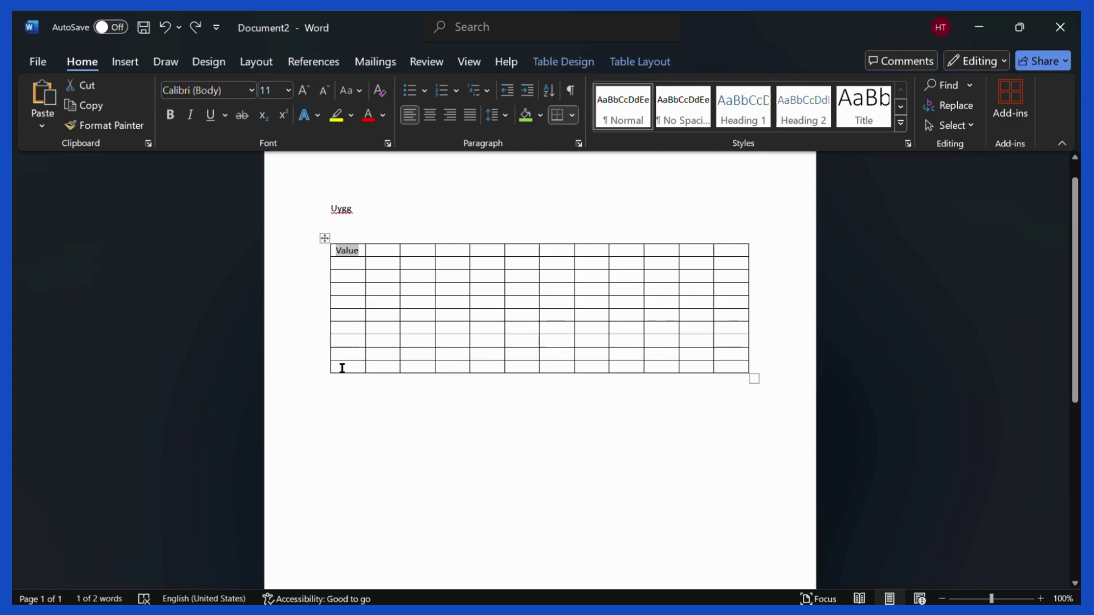
Step: Add a bottom row and paste 'Value' into the bottom-left, top-right and bottom-right cells
key("Tab")
left_click(352, 378)
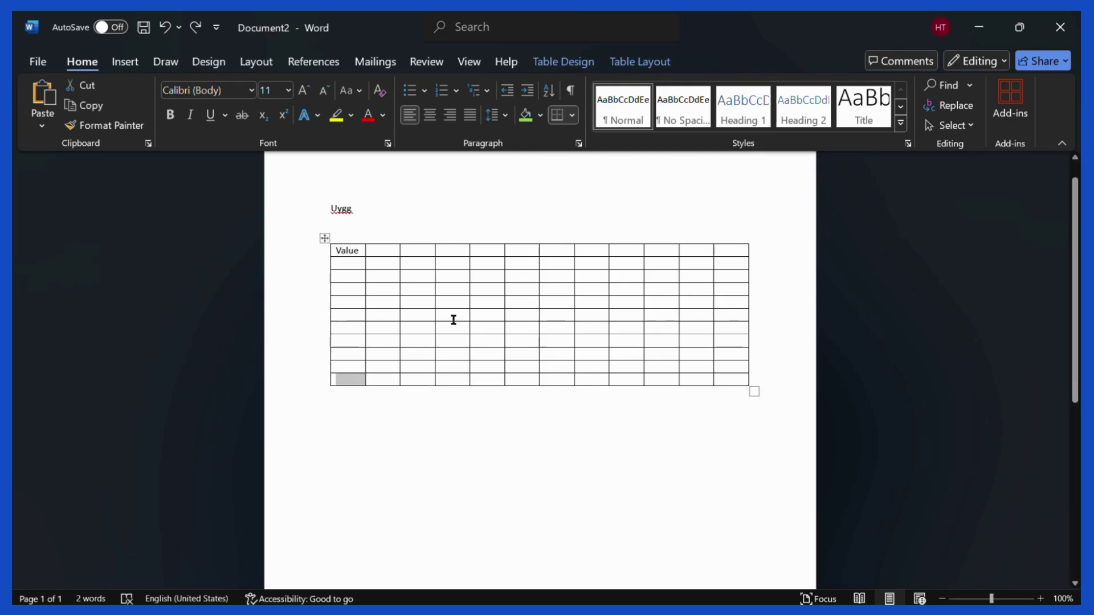
left_click(730, 251, "ctrl")
left_click(730, 379, "ctrl")
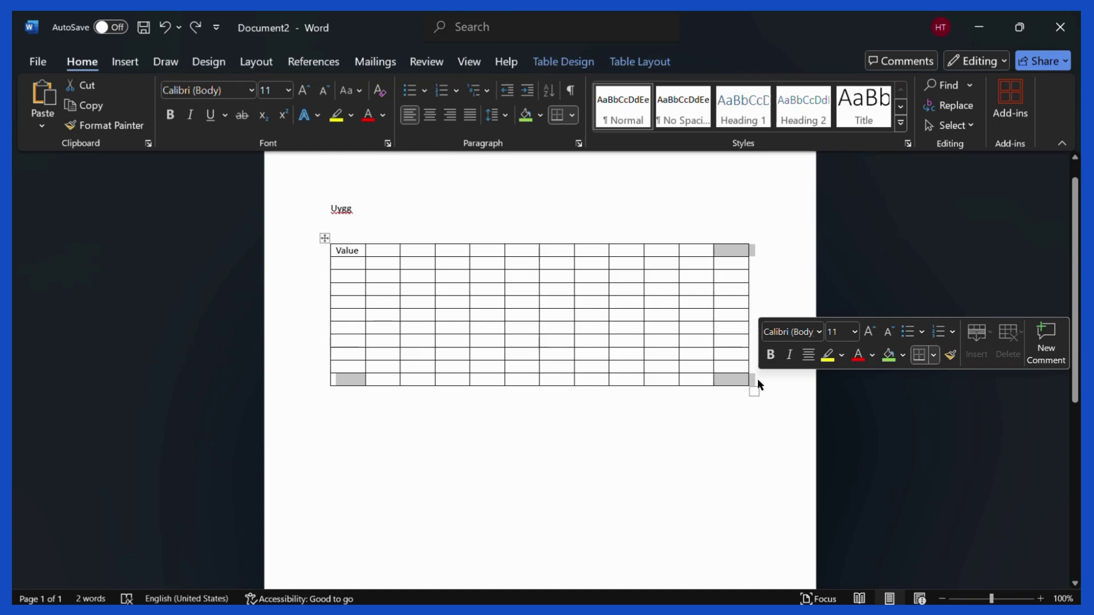
key("ctrl+v")
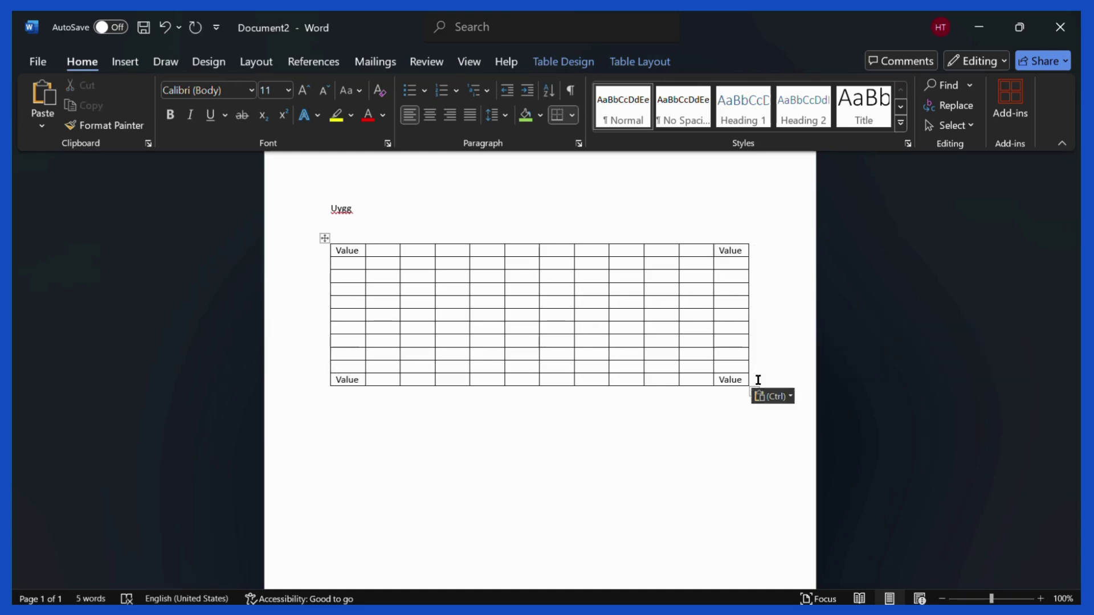
Step: Dismiss the bottom-right cell's paste menu unchanged and minimize the Word window
right_click(732, 380)
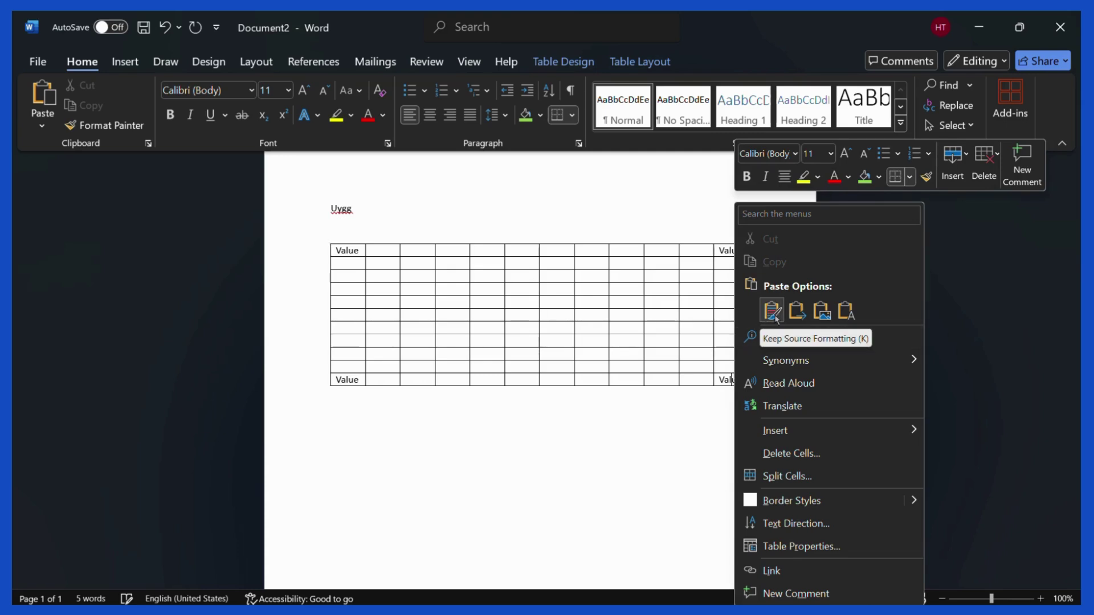
left_click(696, 414)
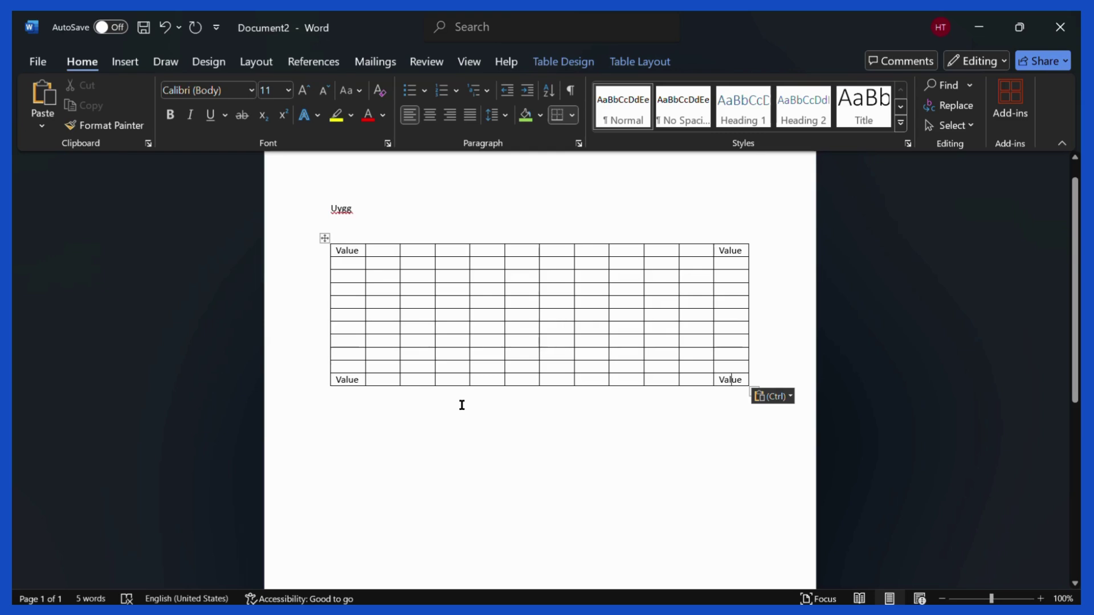
left_click(979, 27)
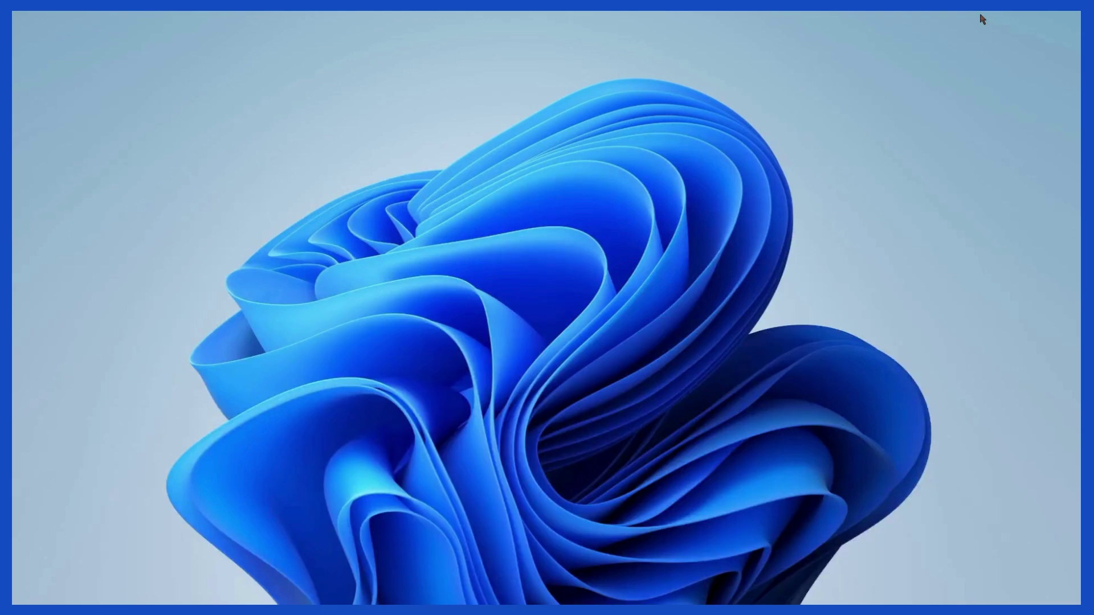